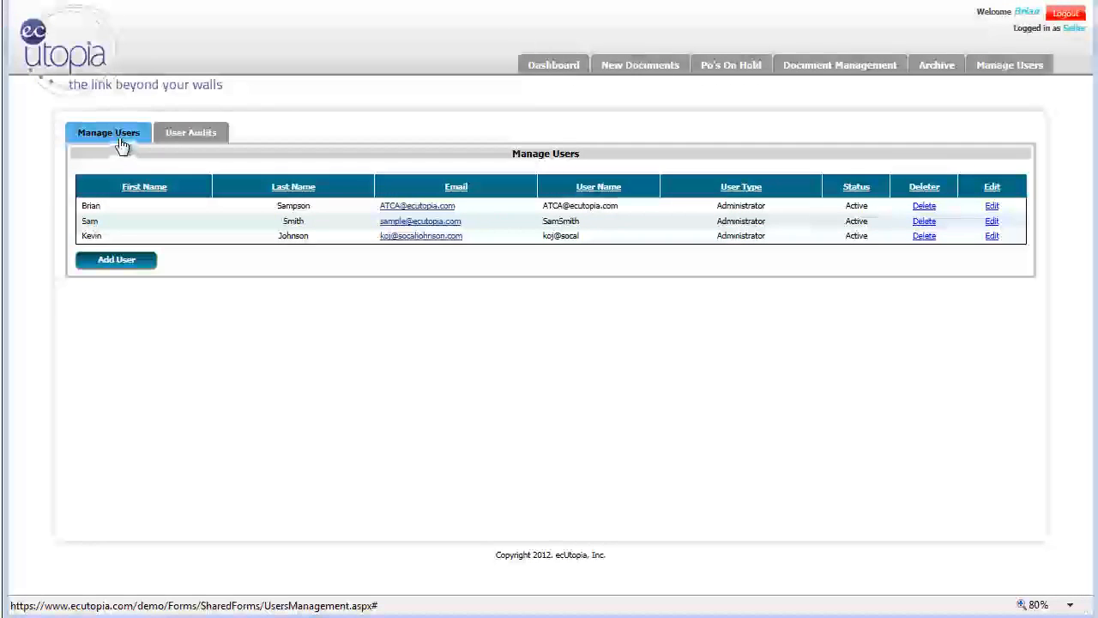
Review the user audit list for status and last login information, and return to the list of managed users
click(185, 135)
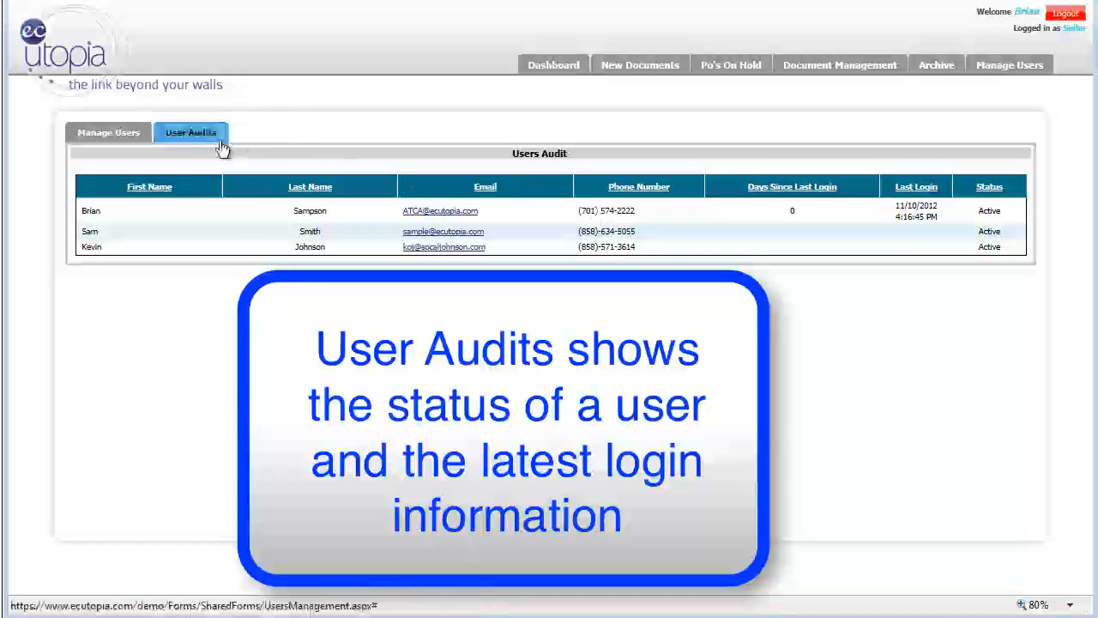
click(119, 139)
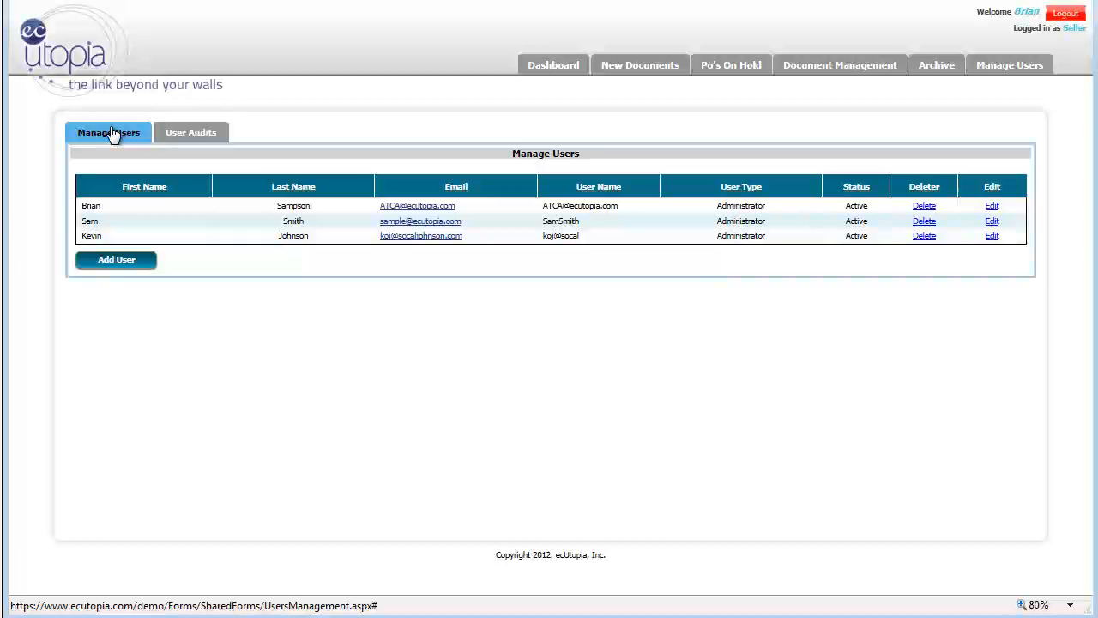
Start adding a new user with the user name pappacrunch and fill in the first and last name
click(117, 260)
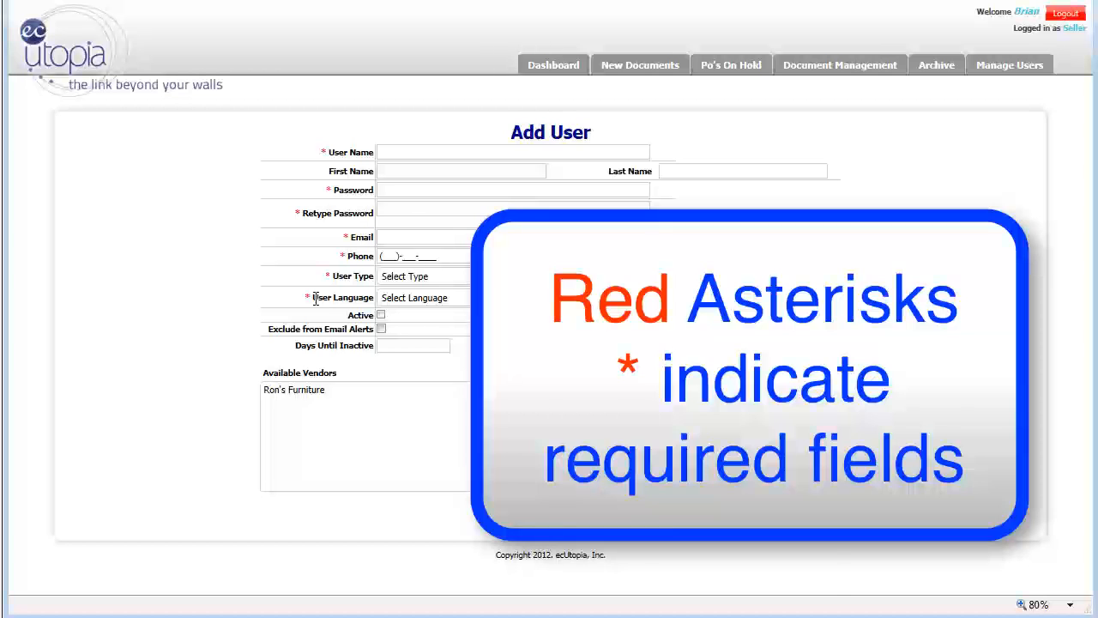
click(401, 151)
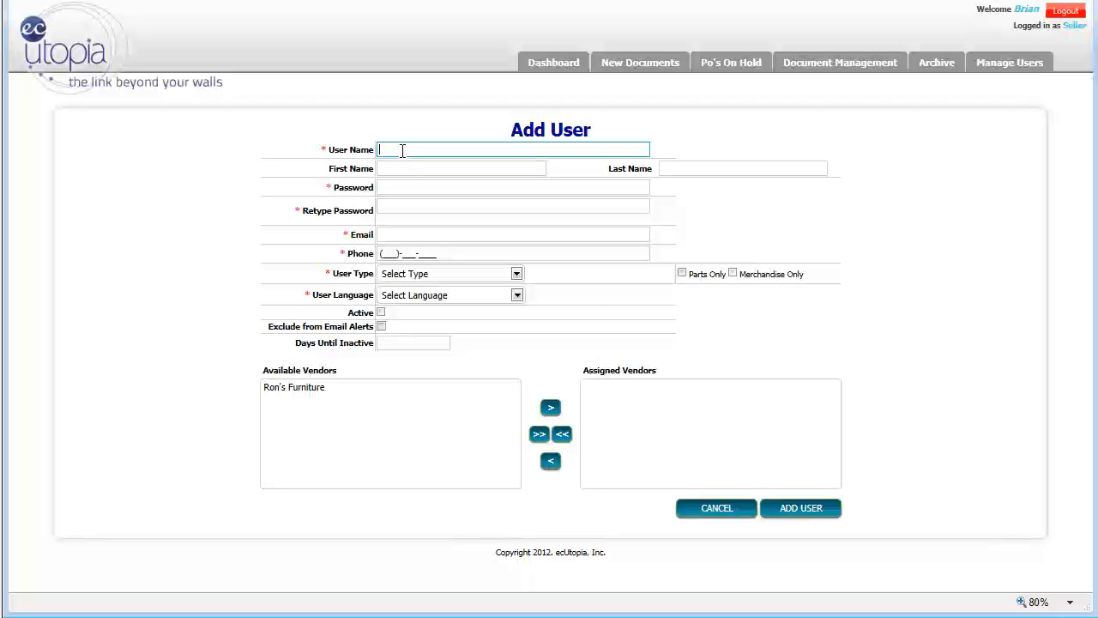
text(appacrunch)
key(Tab)
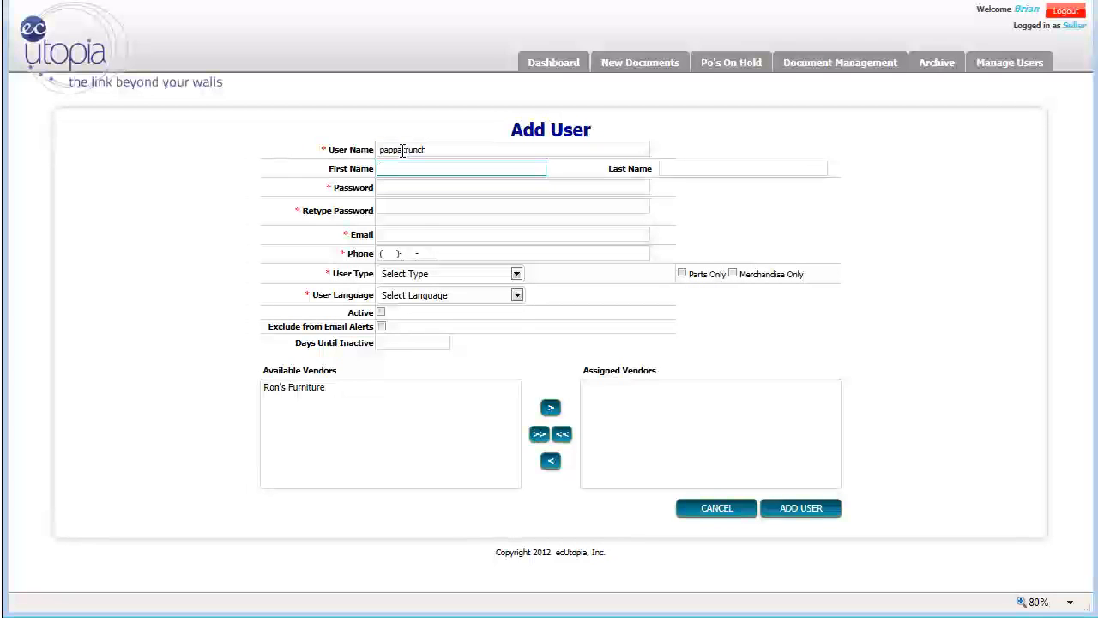
key(Tab)
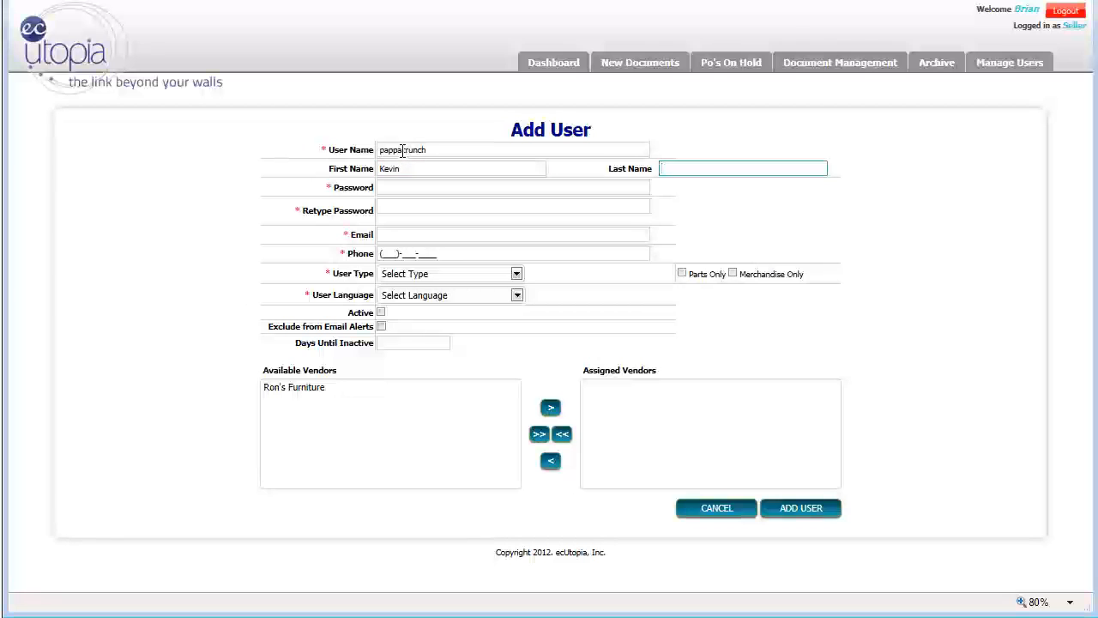
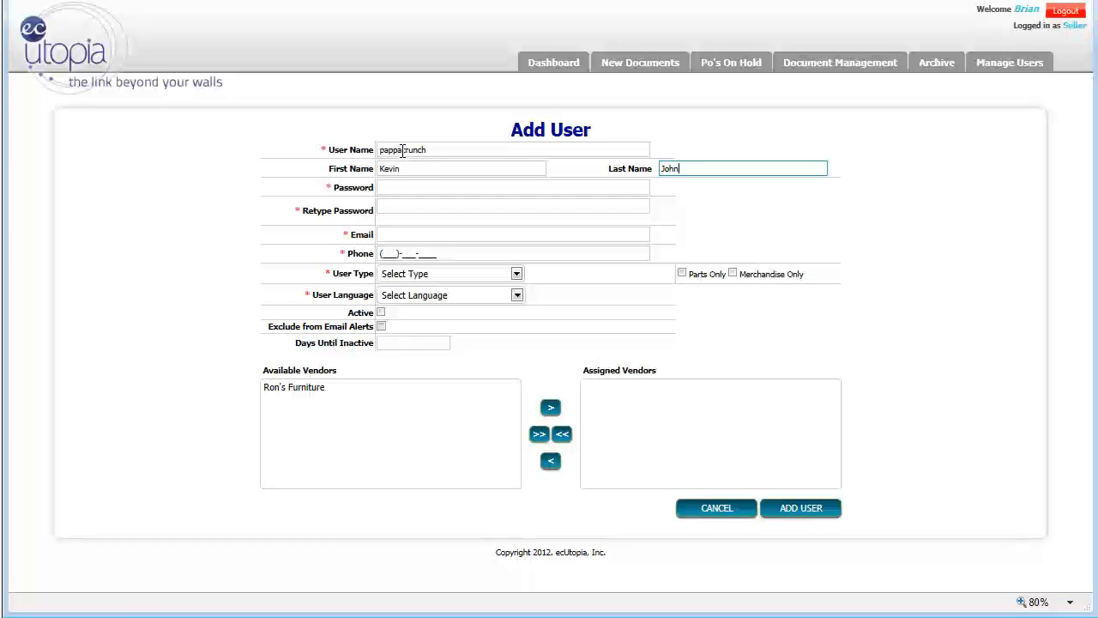
key(Tab)
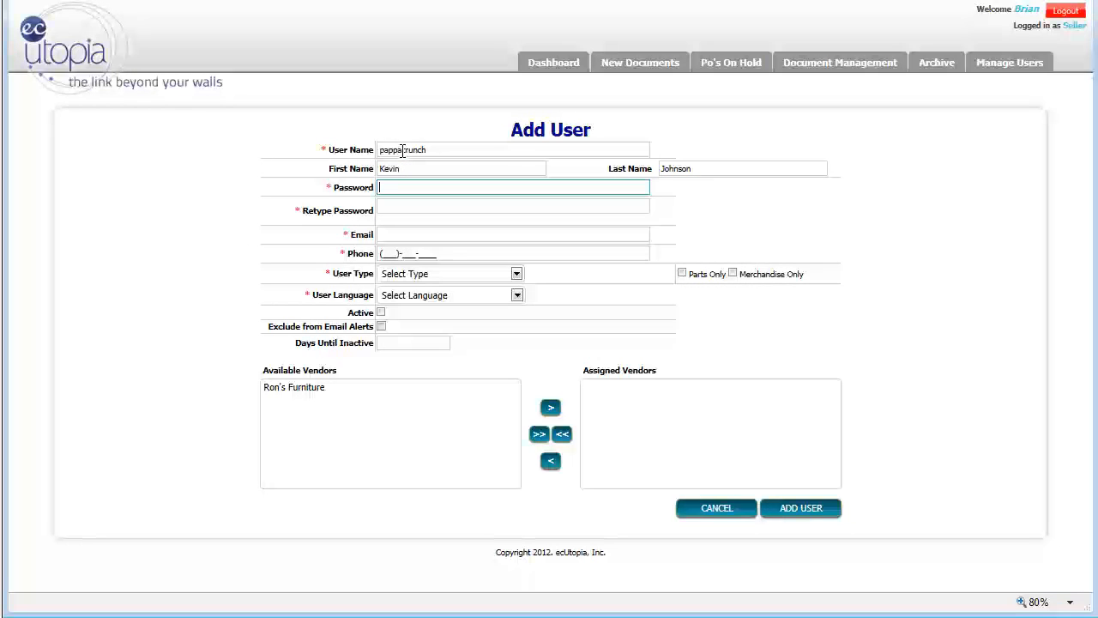
Enter and confirm the new user's password and fill in the email address
text(****)
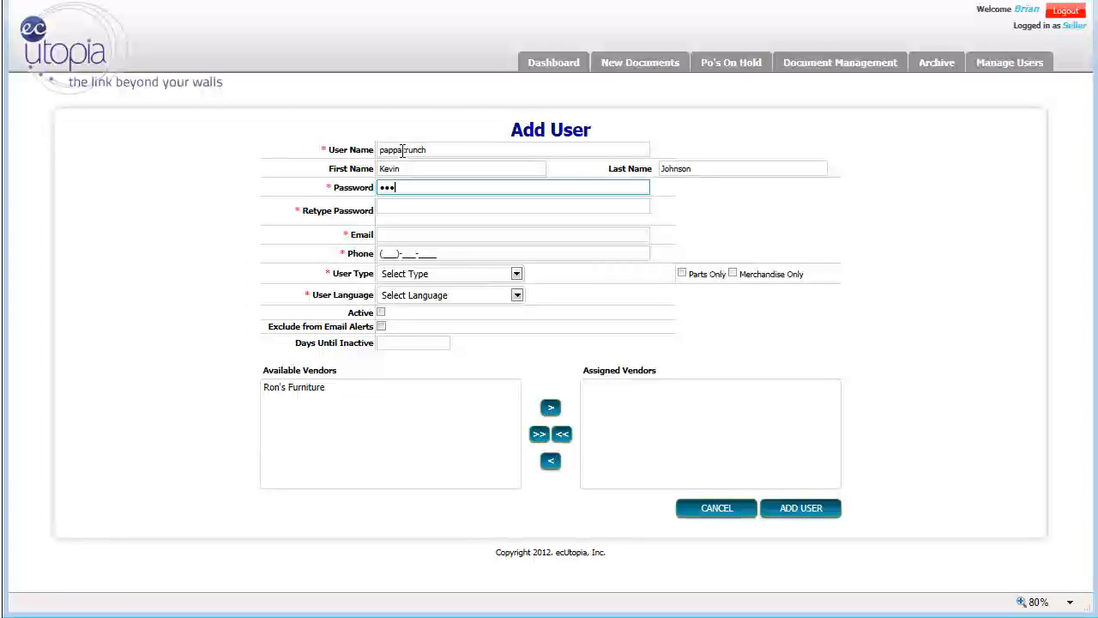
key(Tab)
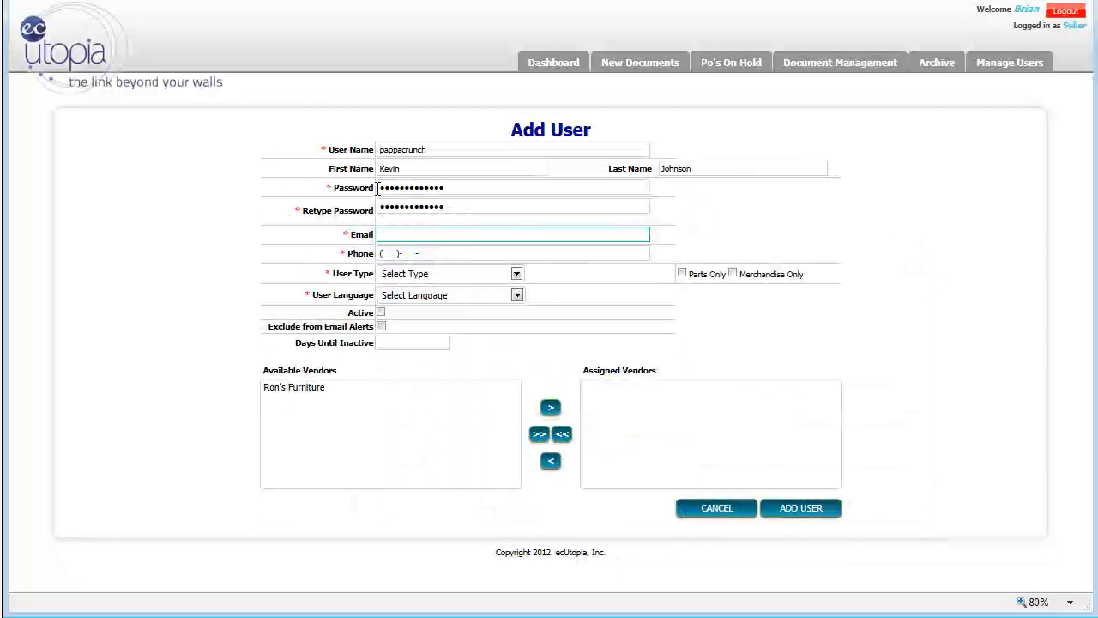
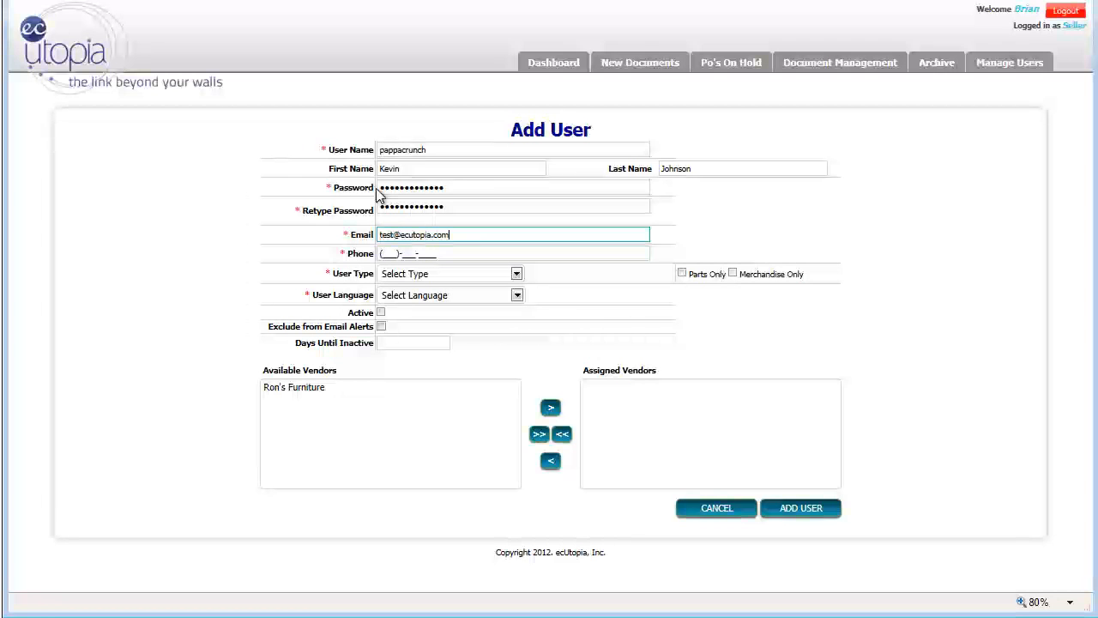
key(Tab)
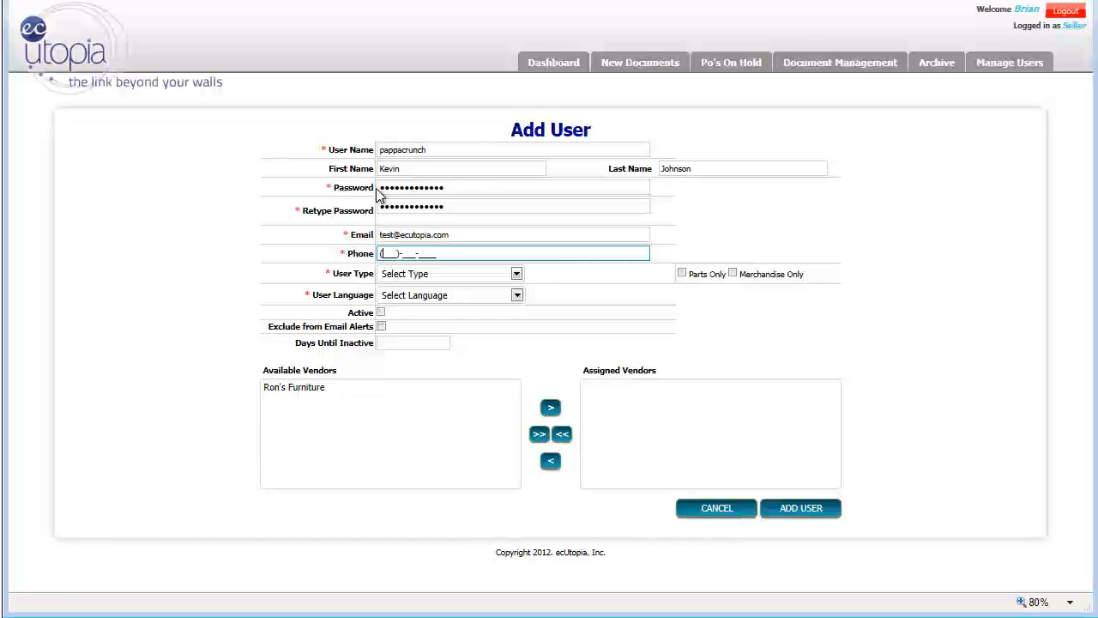
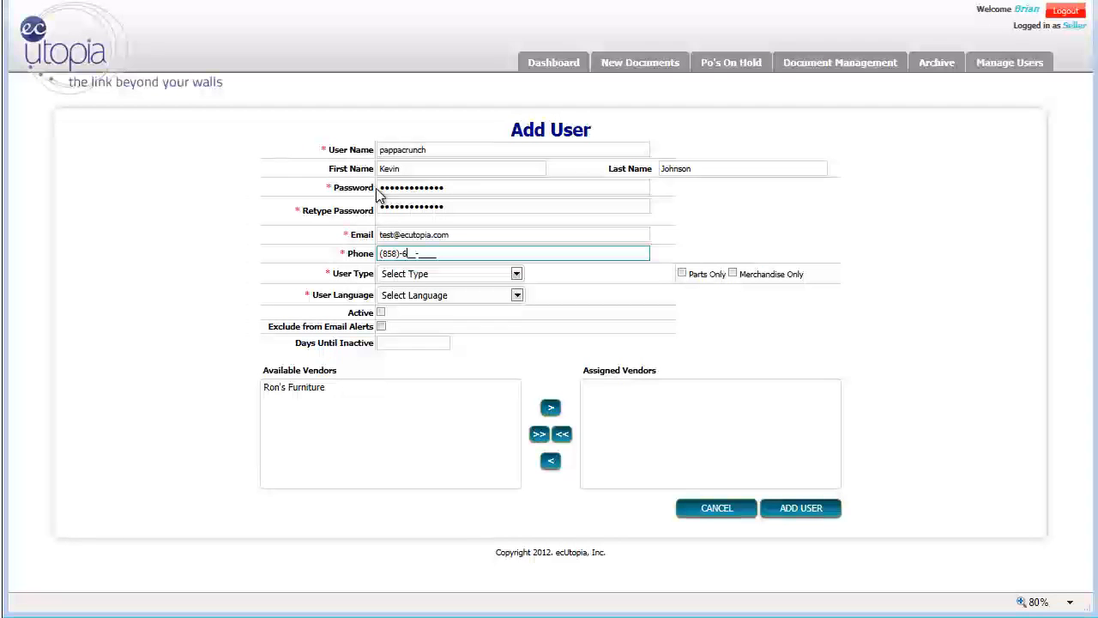
Fill in the new user's phone number
key(Tab)
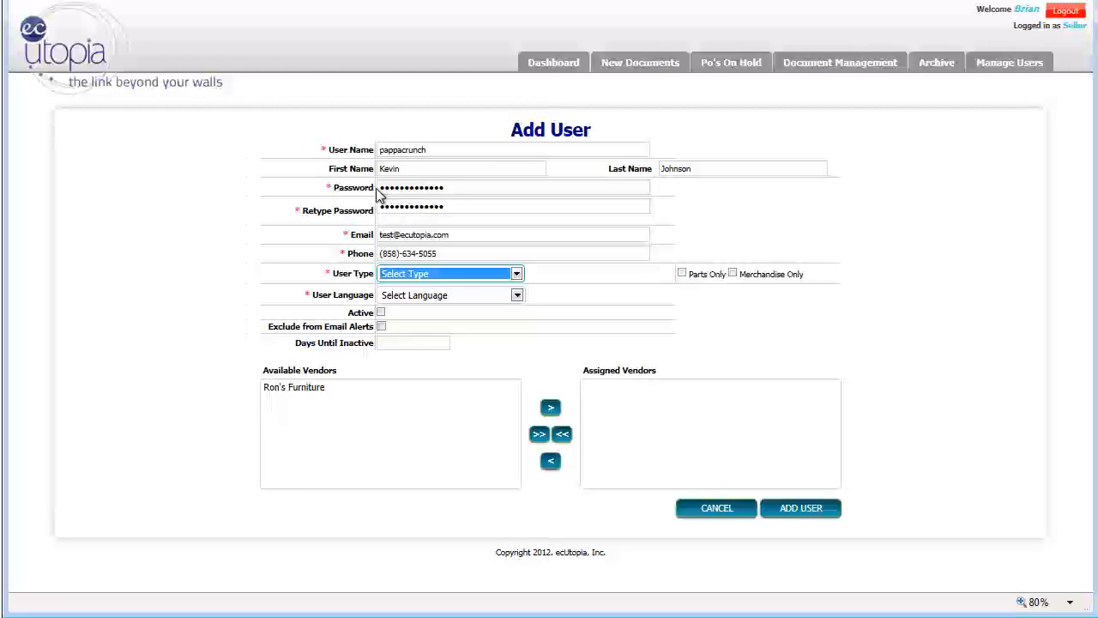
Set the new user's type to Administrator and the user language to English
click(518, 274)
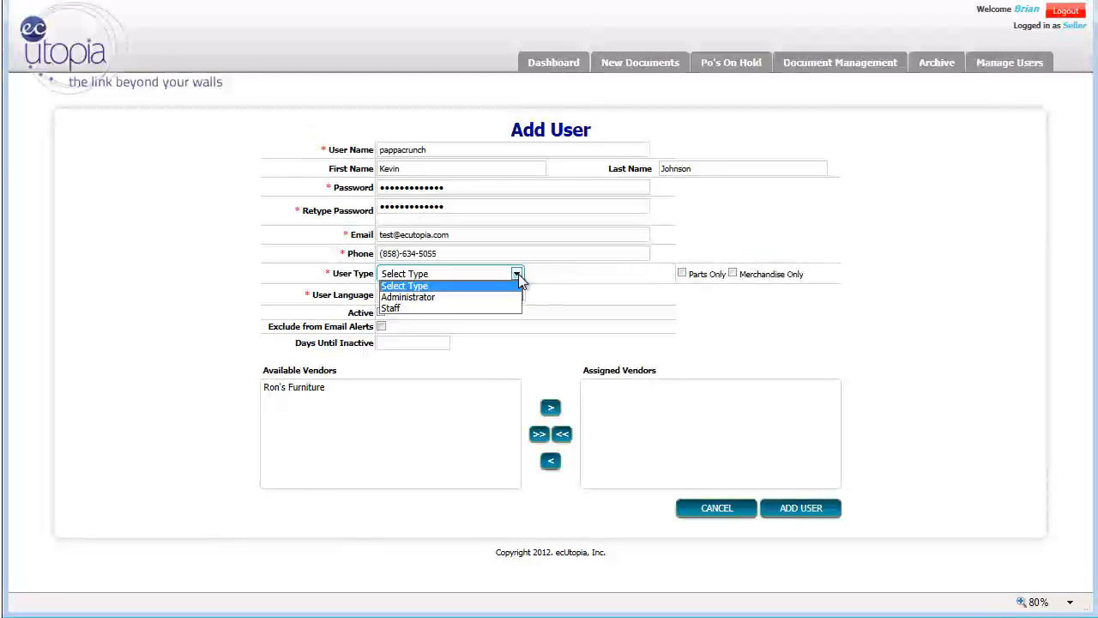
click(486, 297)
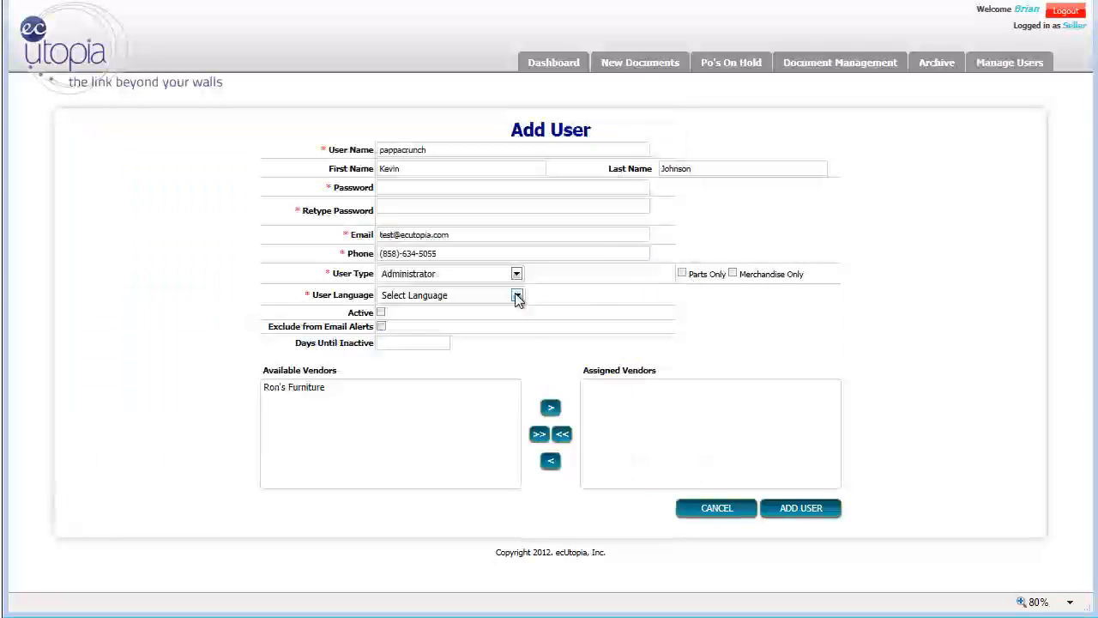
click(516, 294)
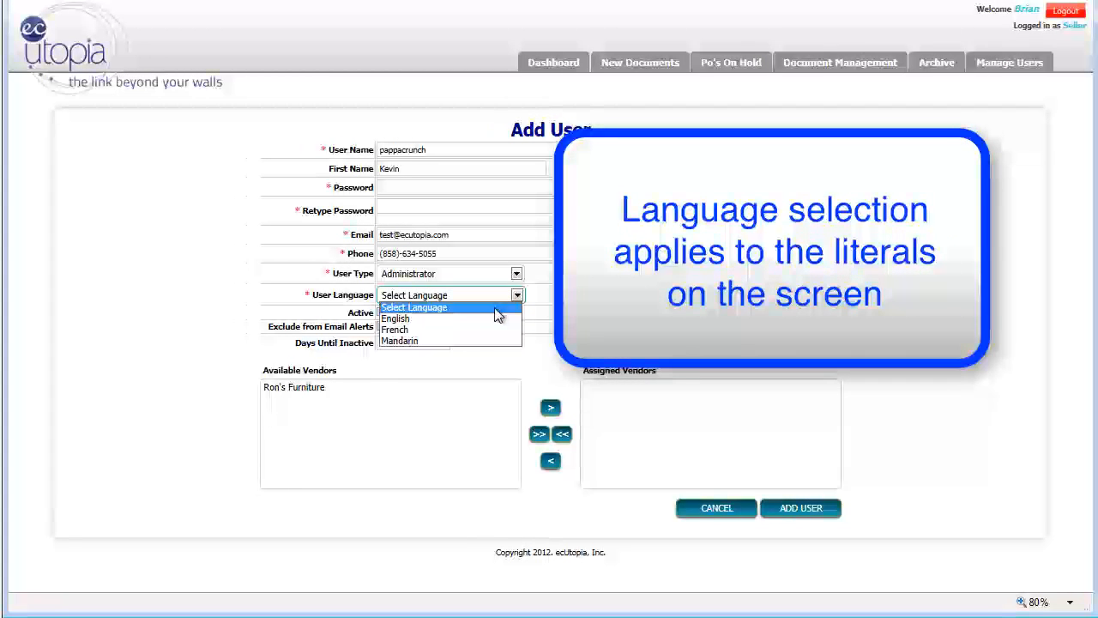
click(490, 322)
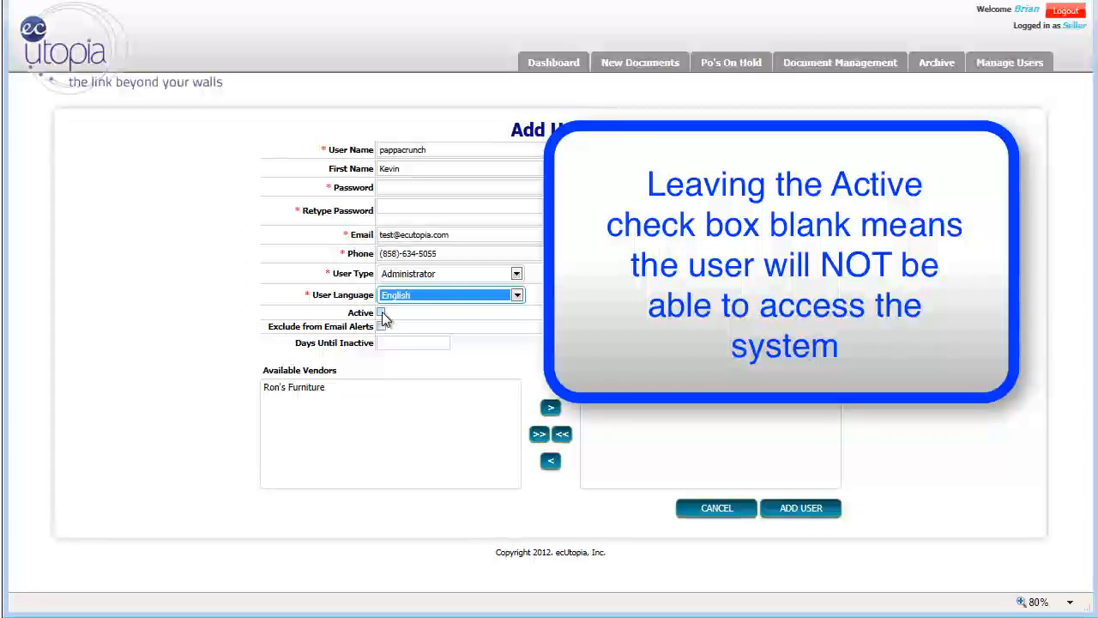
Mark the new user as Active and exclude the user from email alerts
click(382, 312)
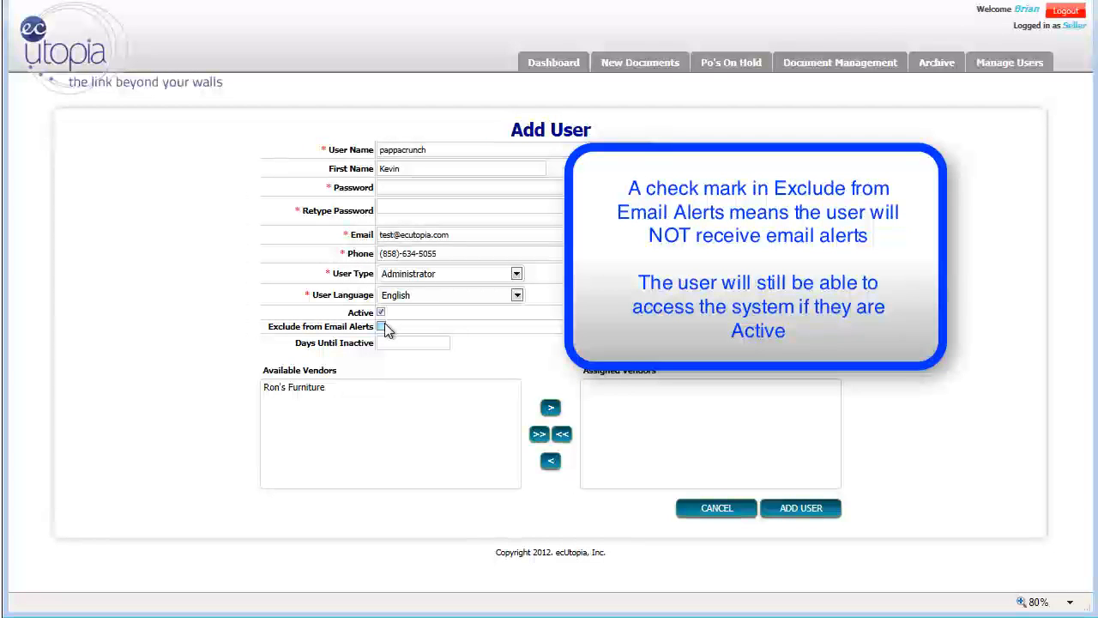
click(382, 329)
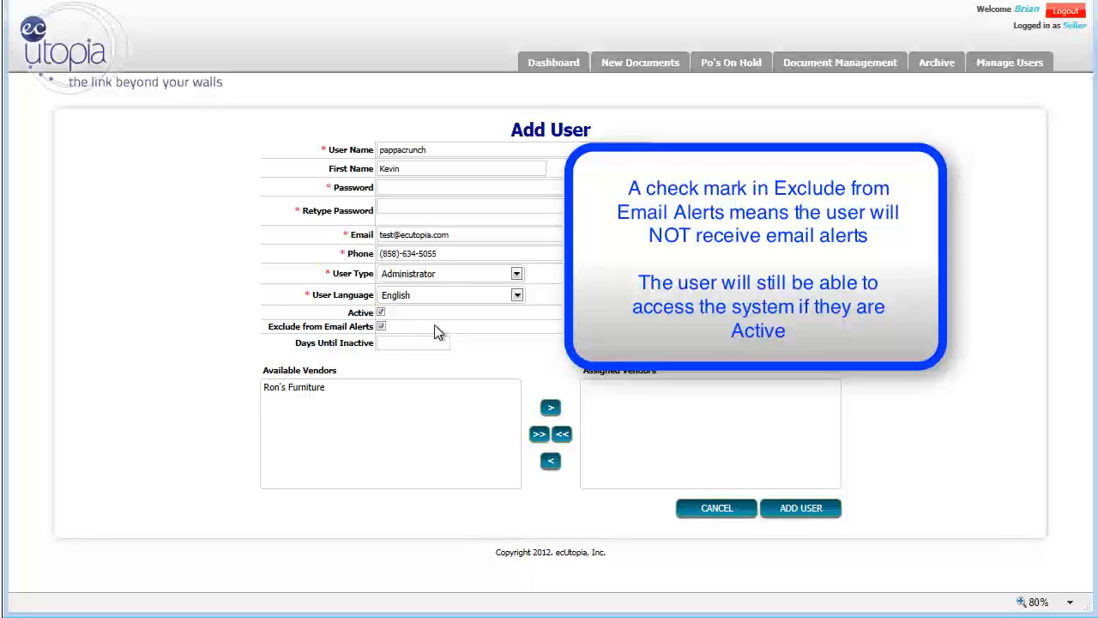
click(381, 326)
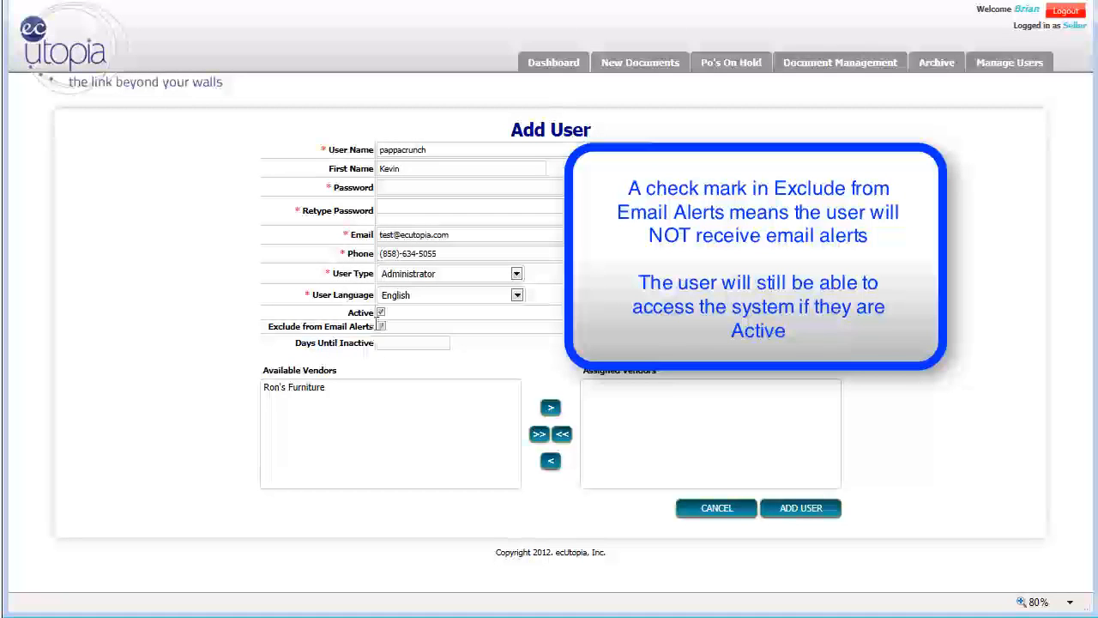
Set the new user's Days Until Inactive to 10
click(417, 342)
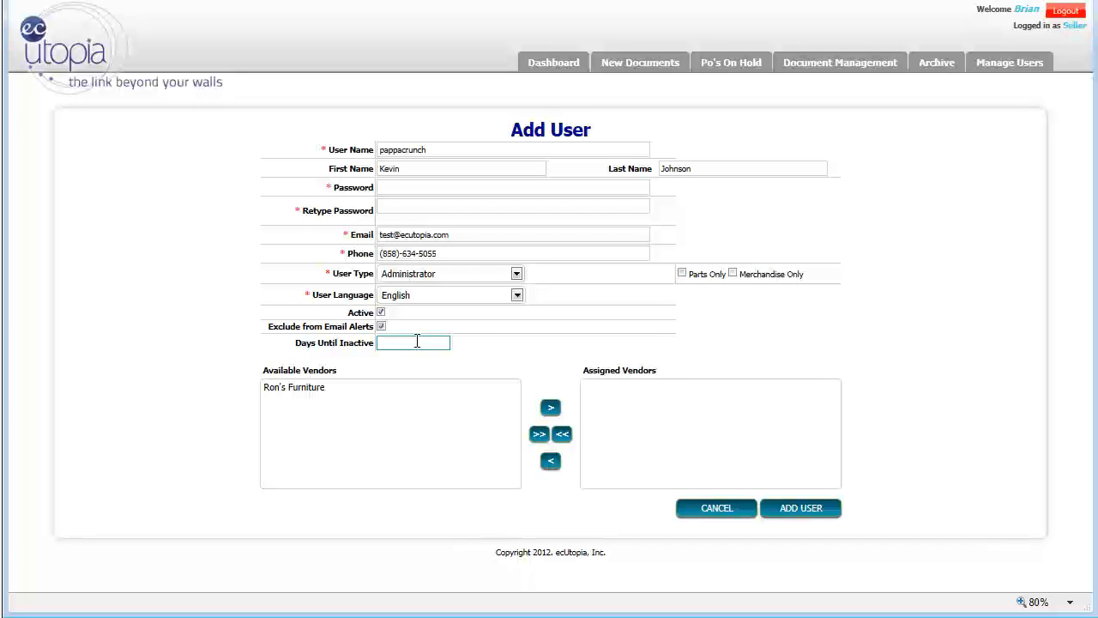
key(BackSpace)
key(BackSpace)
text(10)
Assign the vendor Ron's Furniture to the new user and move it back to the available vendors
click(311, 390)
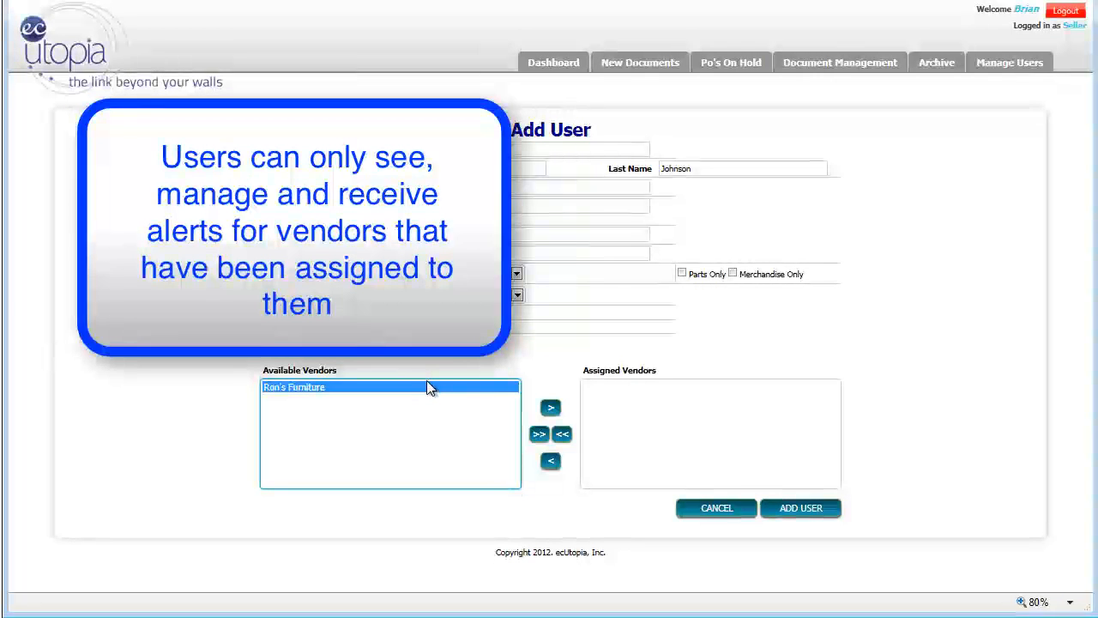
click(551, 409)
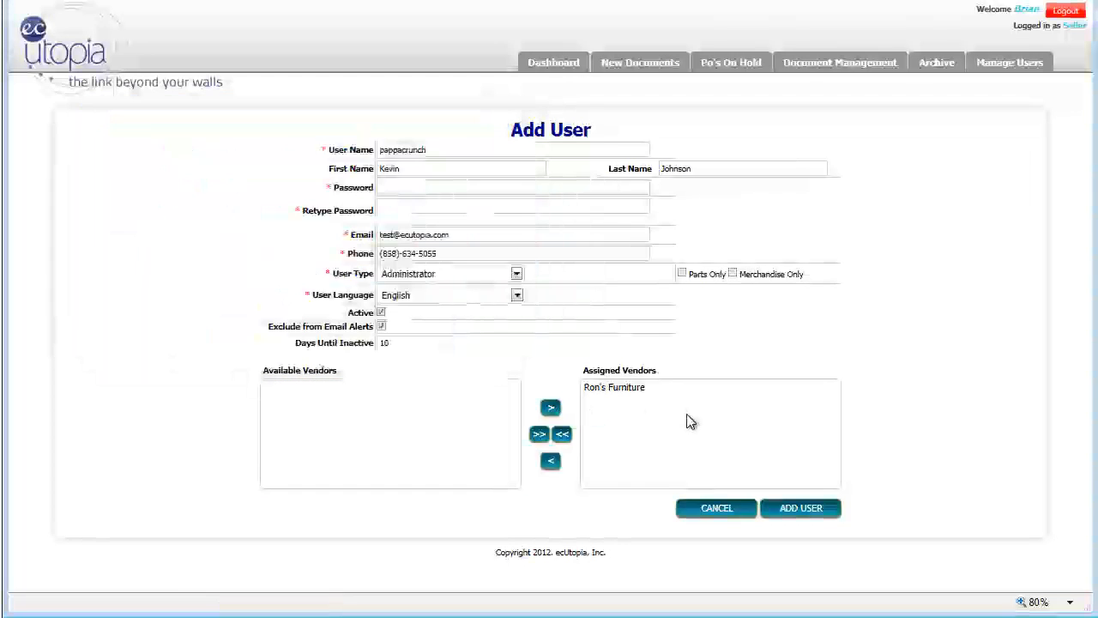
click(554, 468)
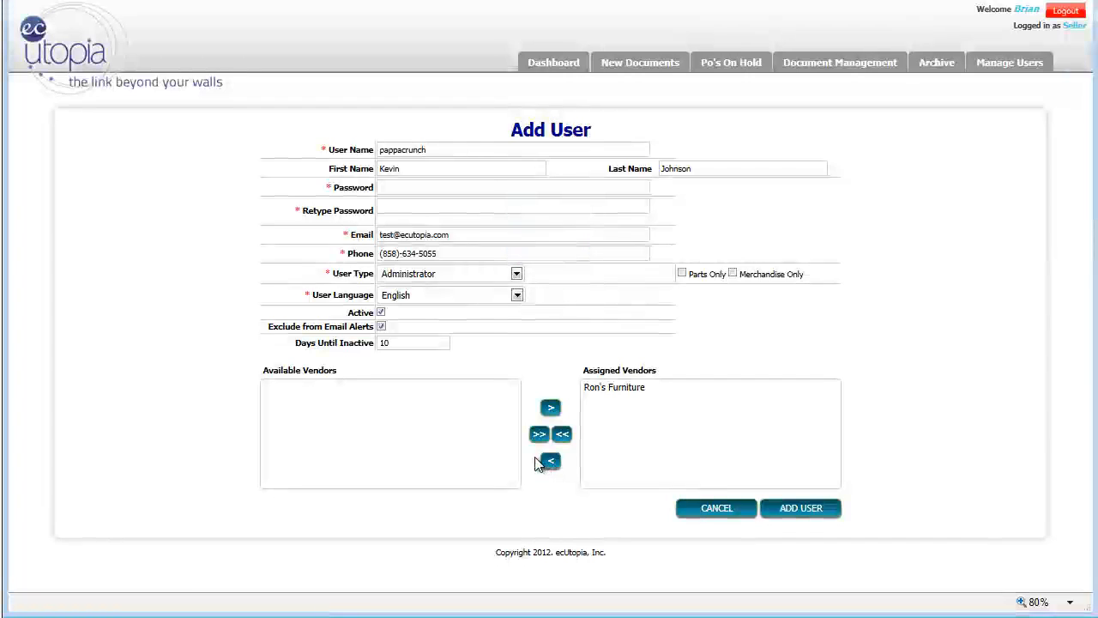
click(629, 389)
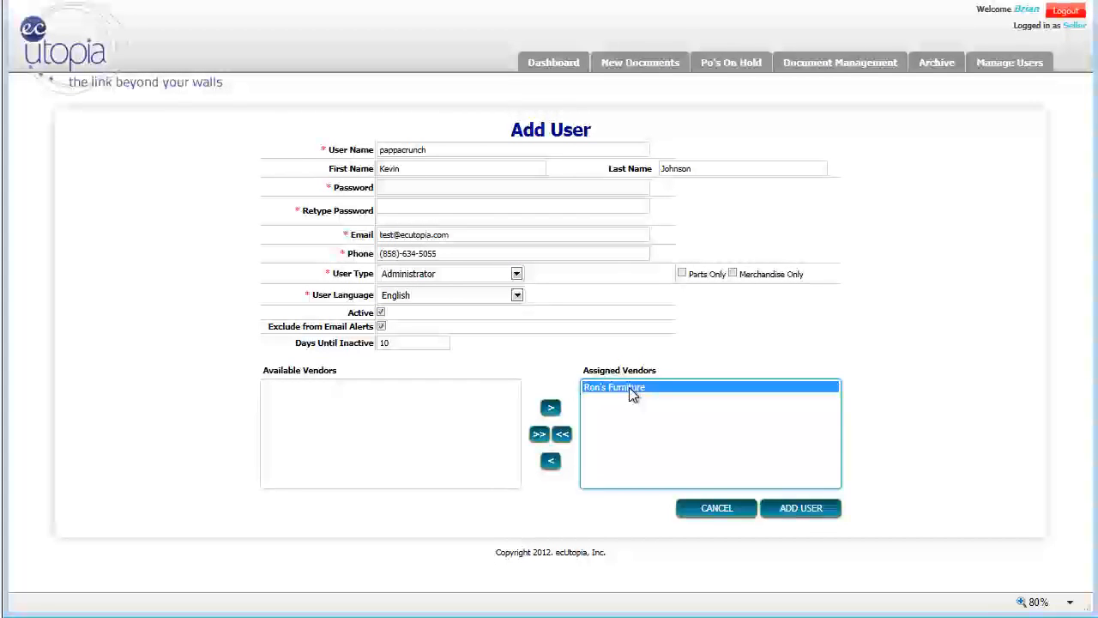
click(553, 465)
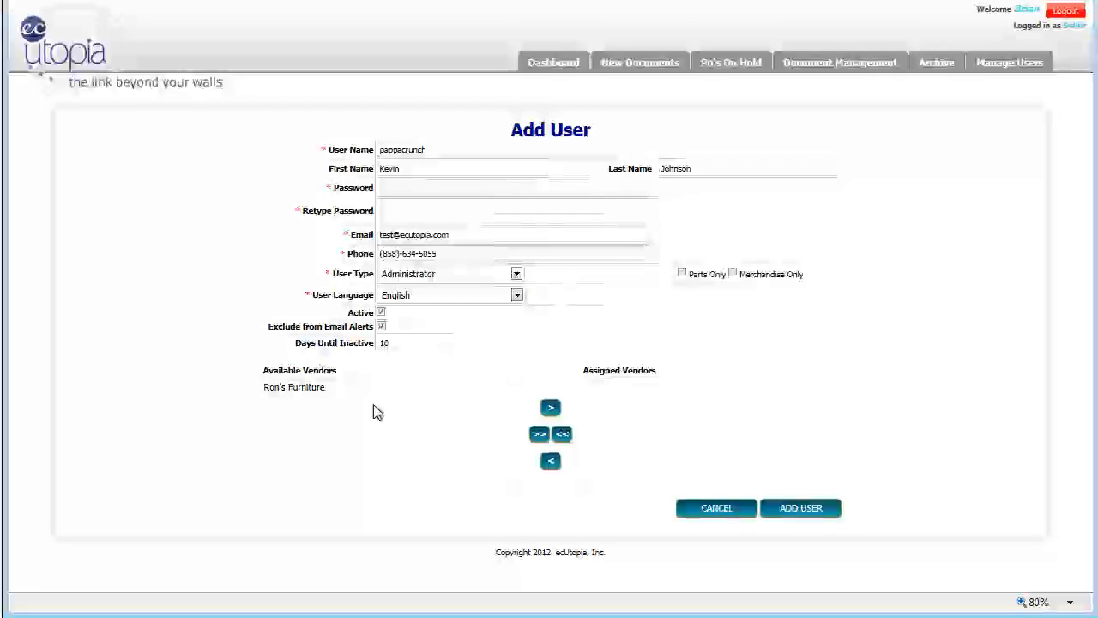
Assign all available vendors to the new user and submit the form to create the account
click(538, 434)
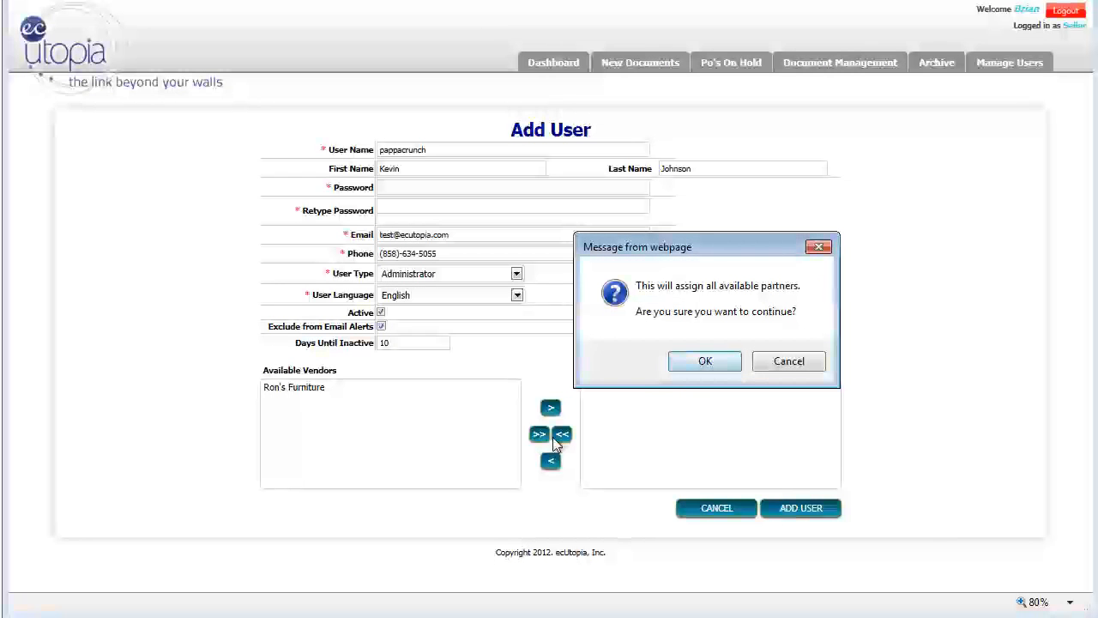
click(720, 361)
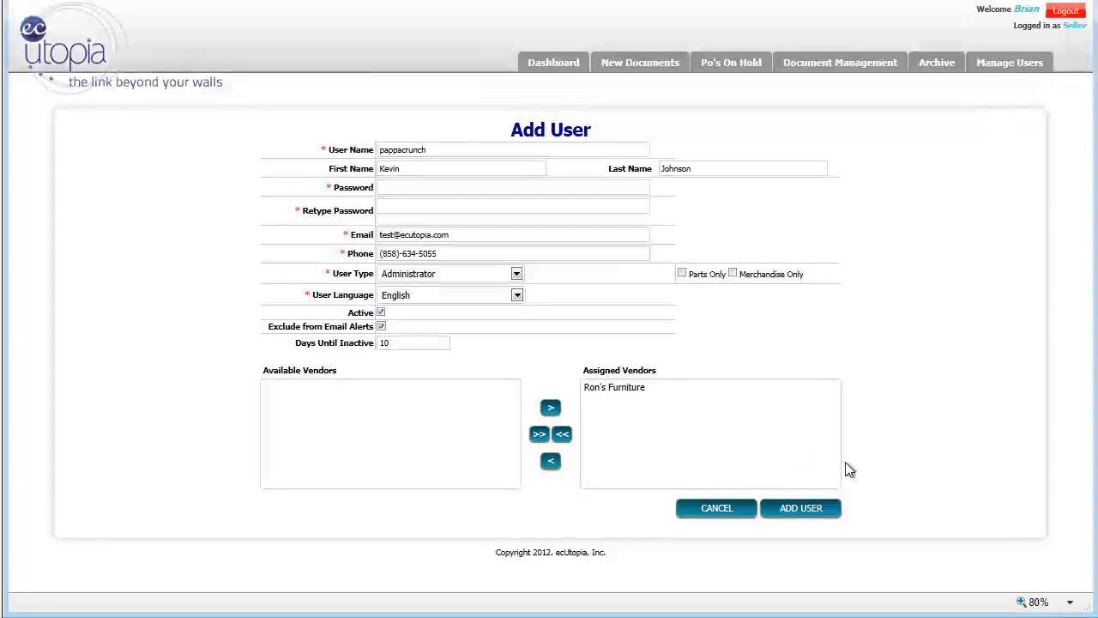
click(797, 511)
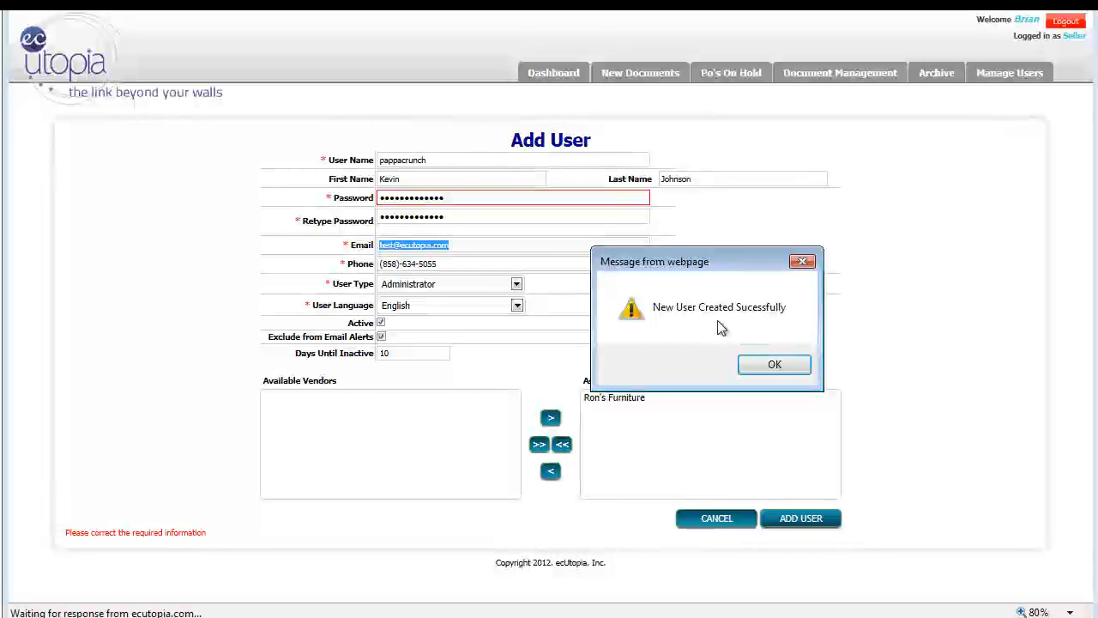
click(777, 364)
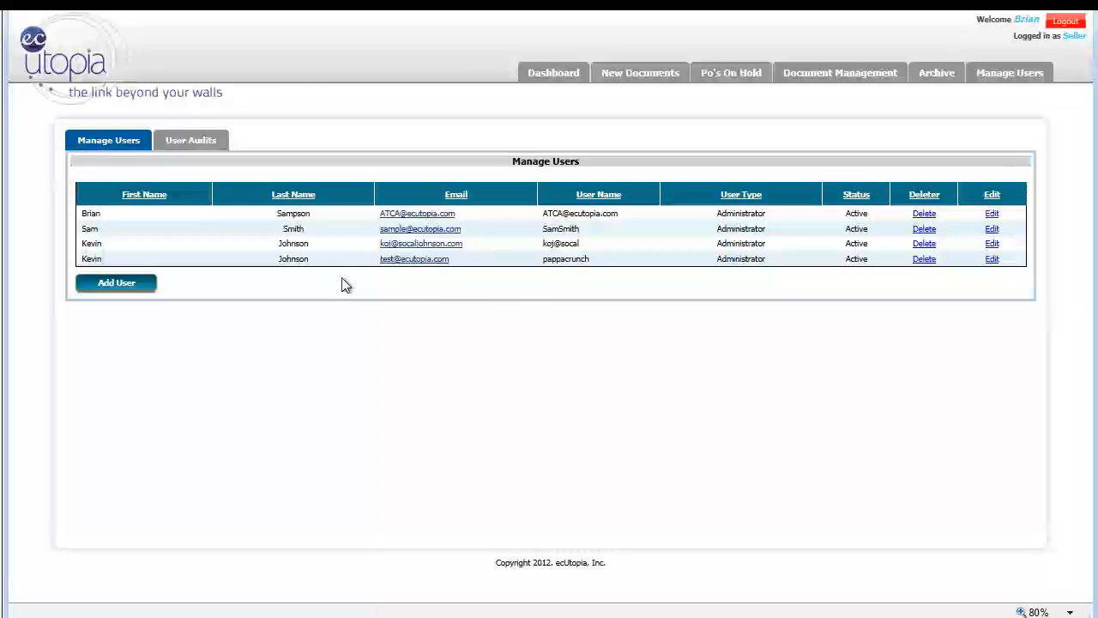
Open the user account pappacrunch for editing
scroll(586, 271, down, 1)
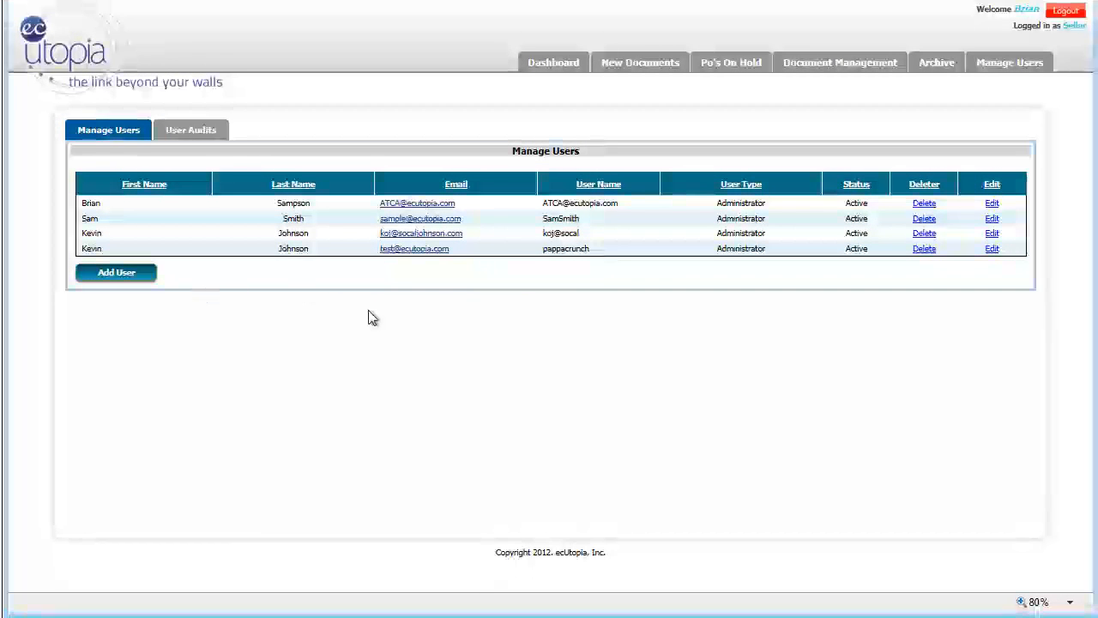
click(992, 249)
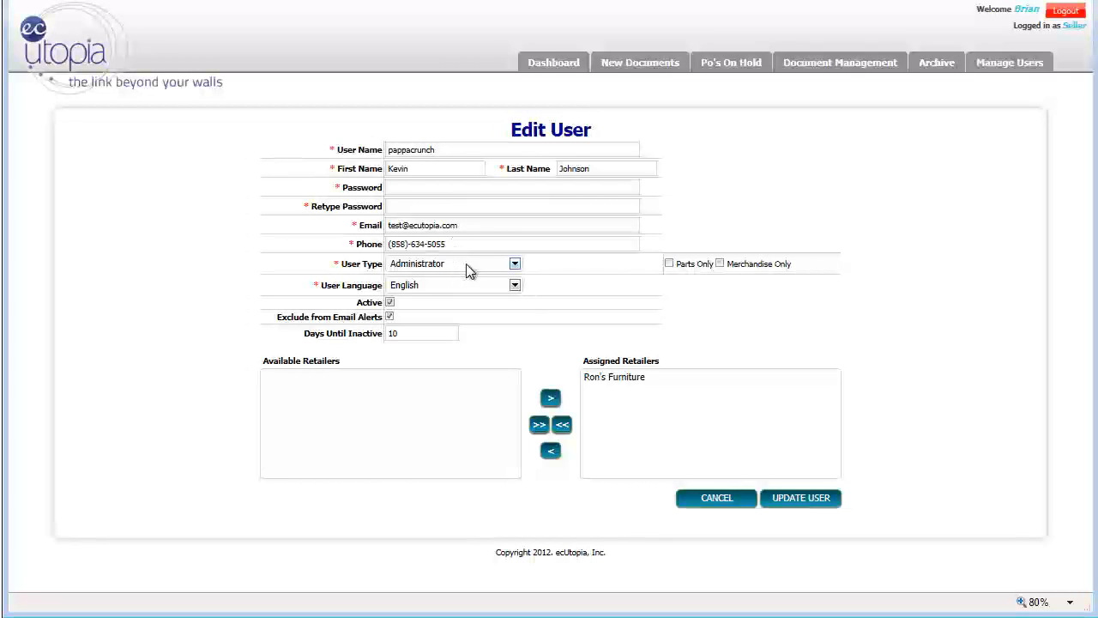
click(516, 266)
click(516, 268)
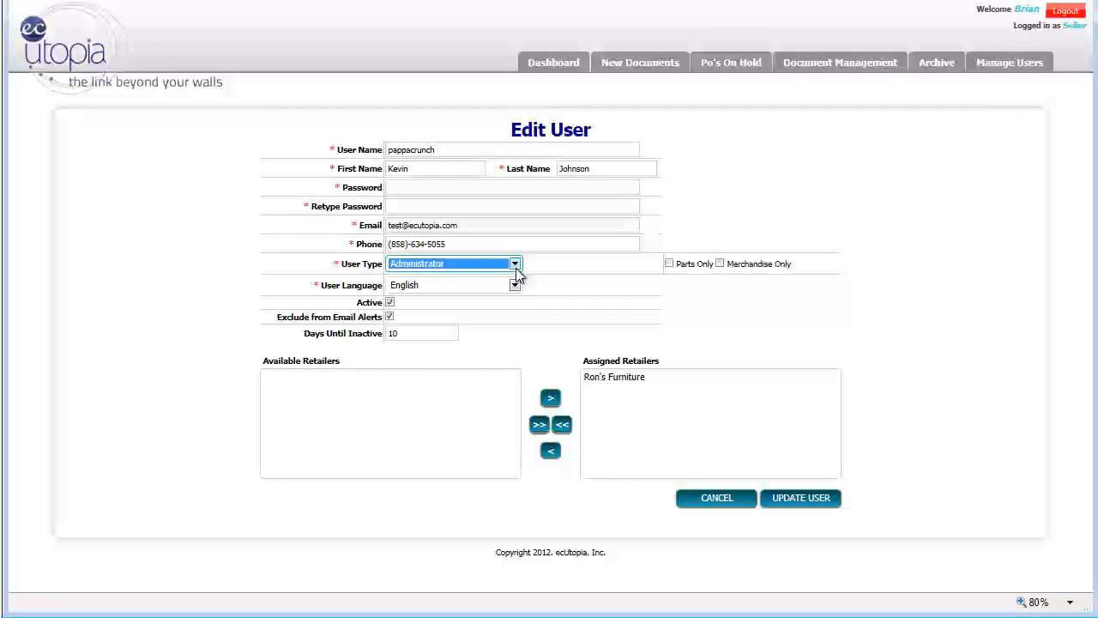
click(514, 286)
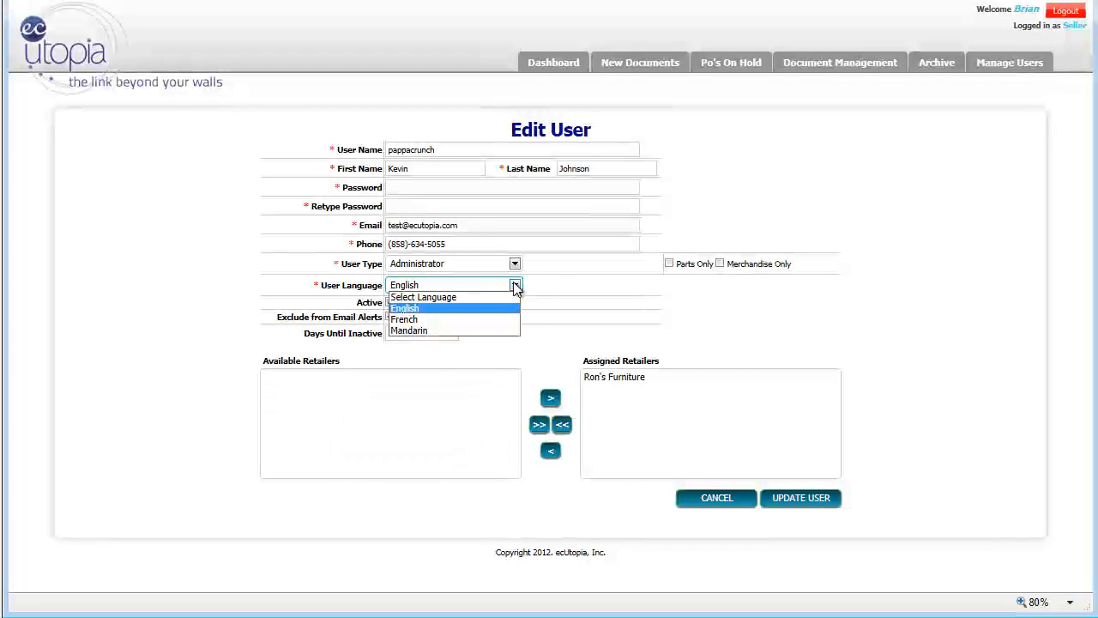
click(515, 286)
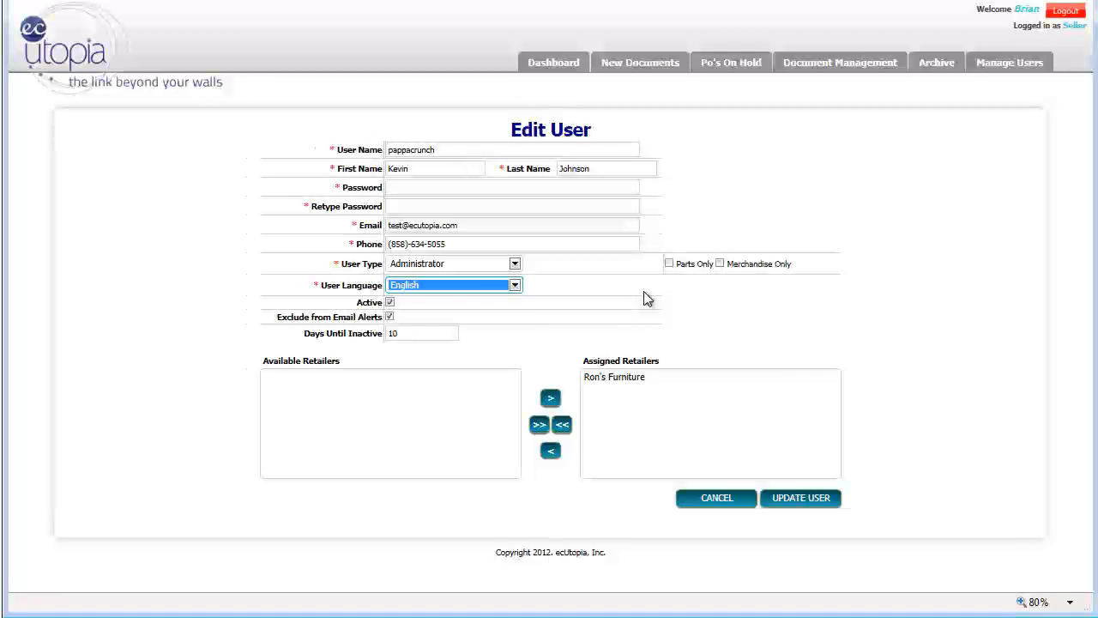
Turn off Active and Exclude from Email Alerts for the user pappacrunch and submit the update
click(390, 303)
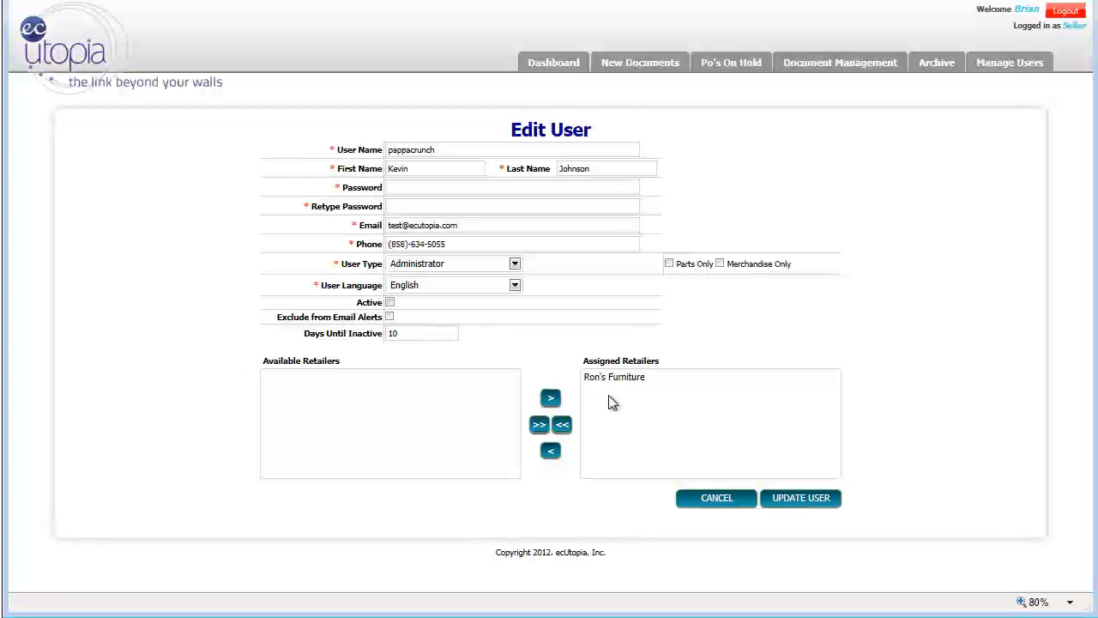
click(802, 499)
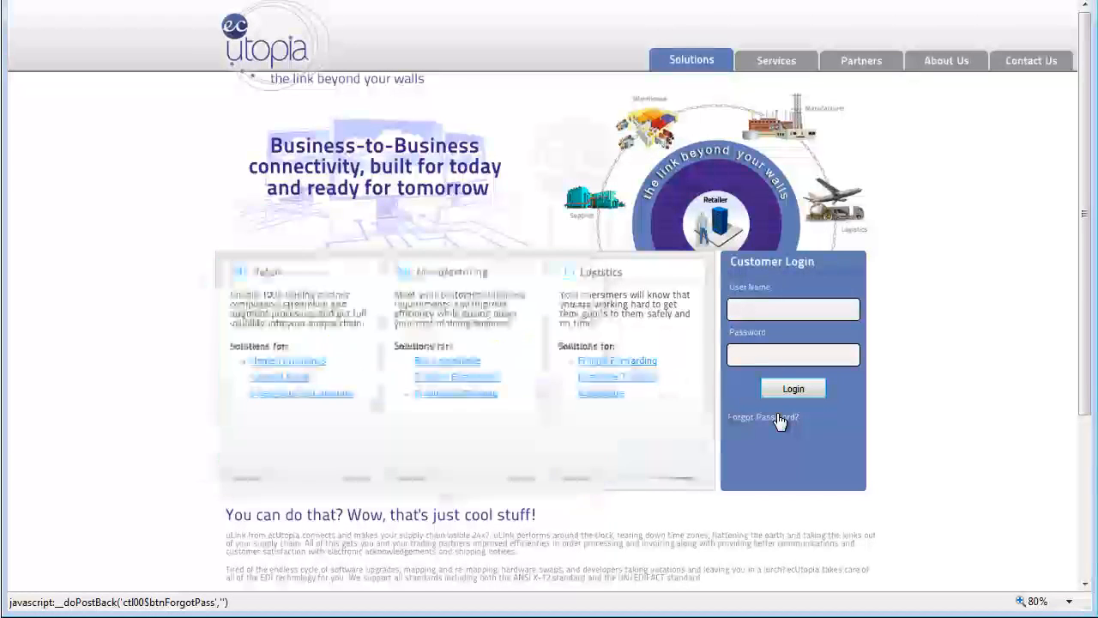
Request password reset instructions from the login page by submitting the user's email address in the Forgot Password form
click(780, 419)
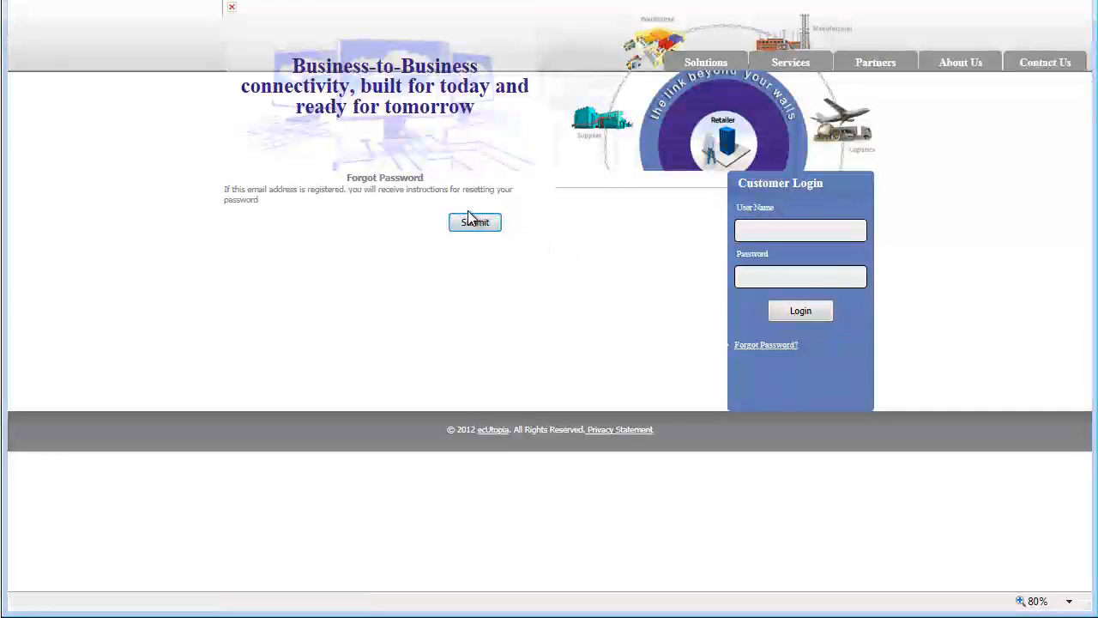
click(590, 192)
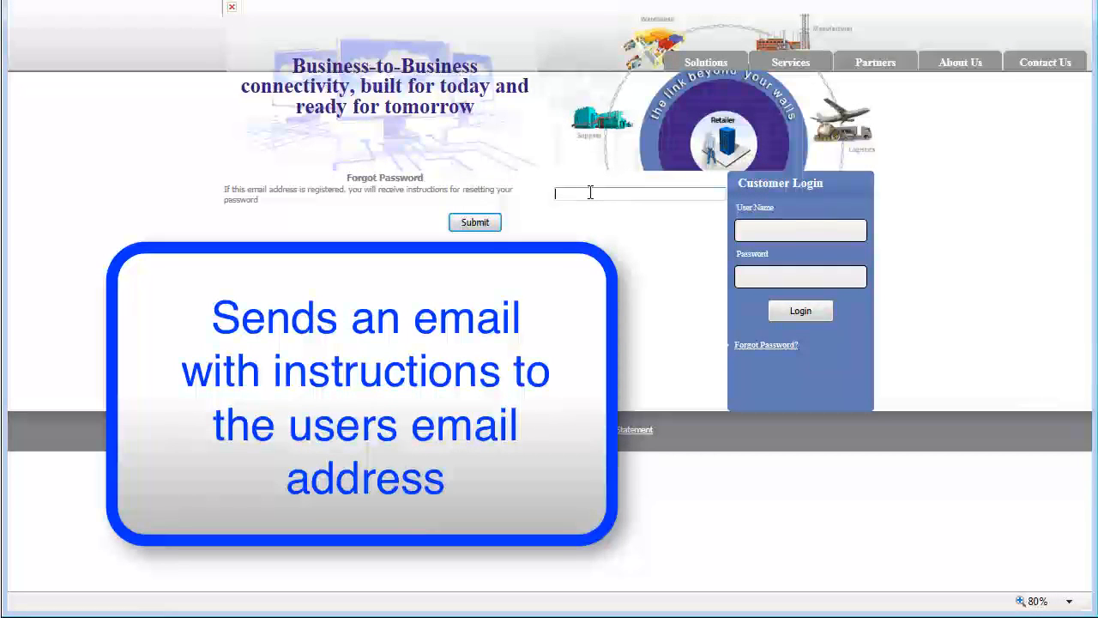
click(477, 224)
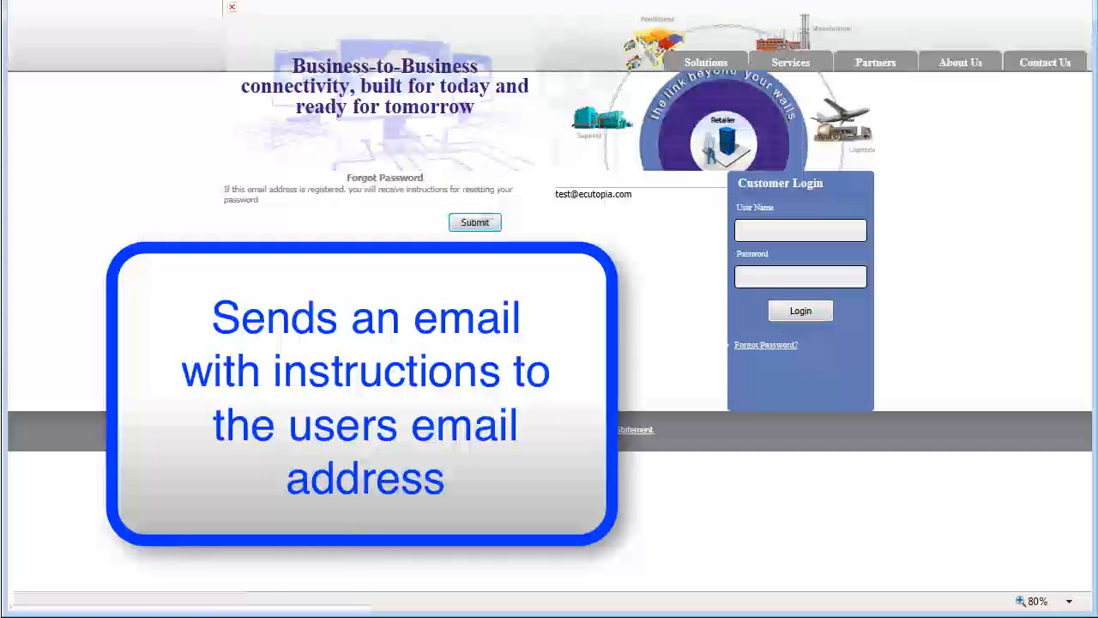